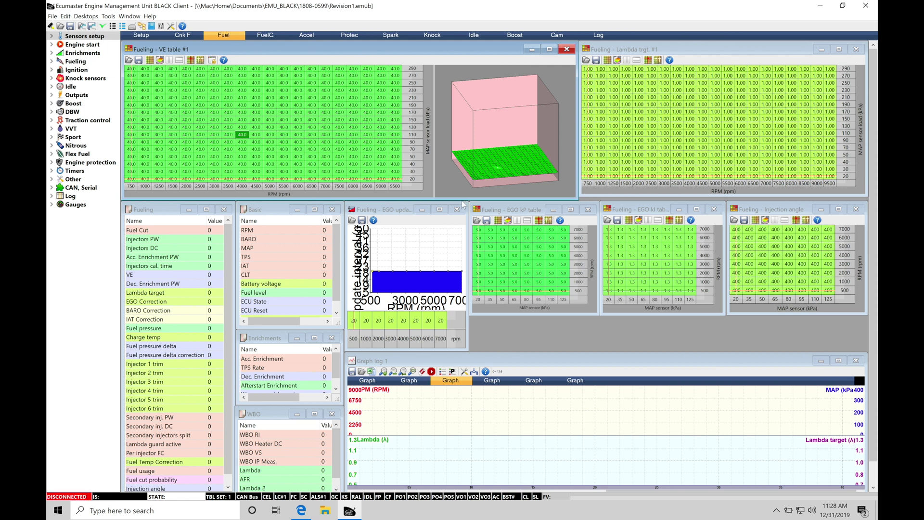
Start Save project as and browse to the Documents\EMU_BLACK\1808-0599 folder
left_click(53, 16)
left_click(63, 37)
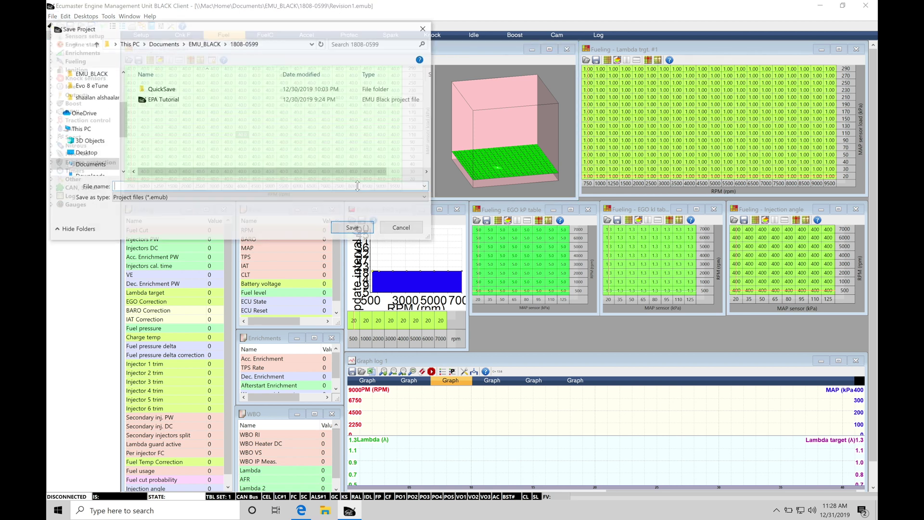
left_click_drag(280, 30, 408, 85)
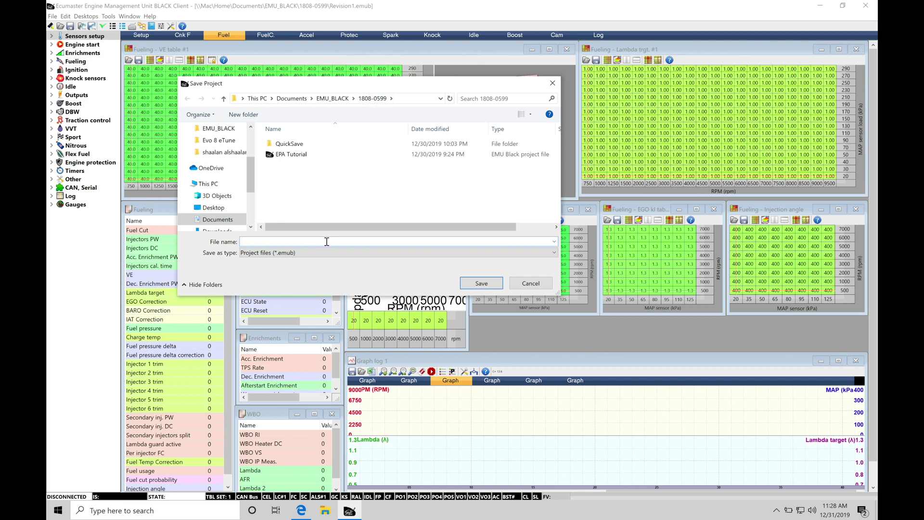
left_click(224, 99)
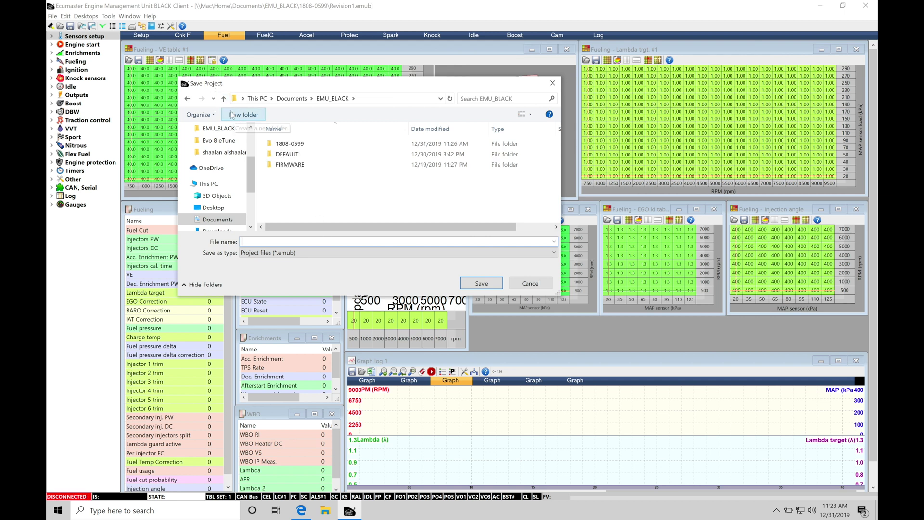
left_click(224, 98)
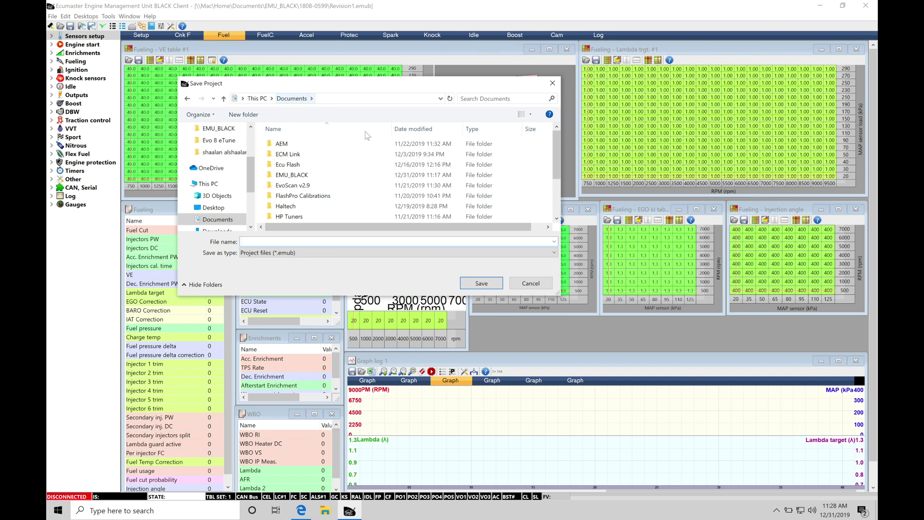
double_click(302, 179)
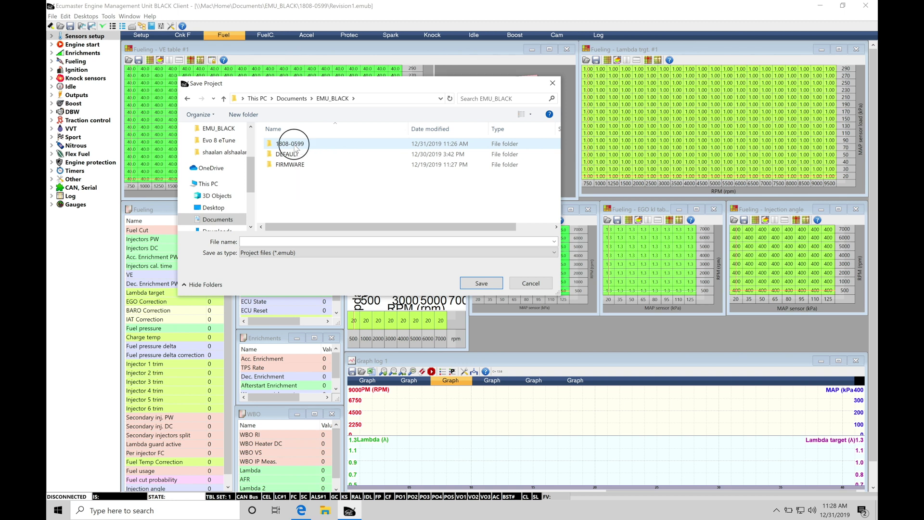
left_click(296, 144)
double_click(295, 145)
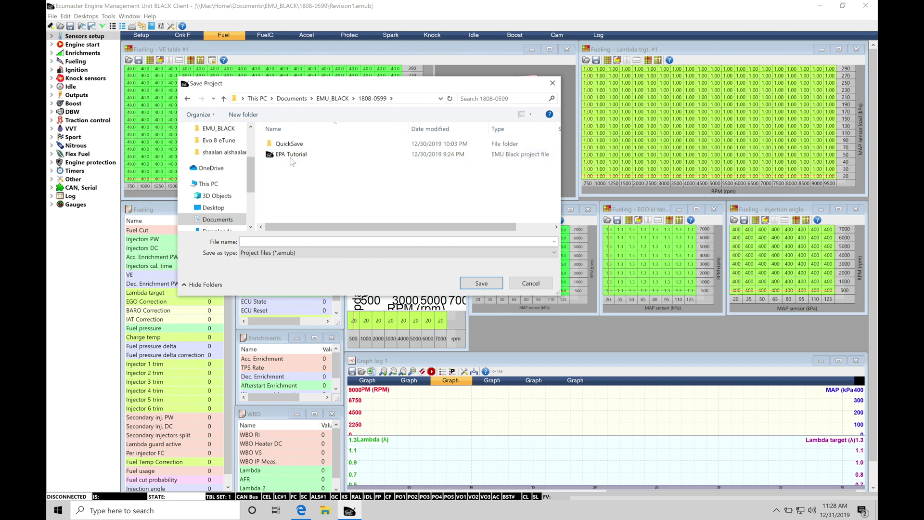
Save the project there under the file name 'Base Calibration'
left_click_drag(401, 83, 443, 190)
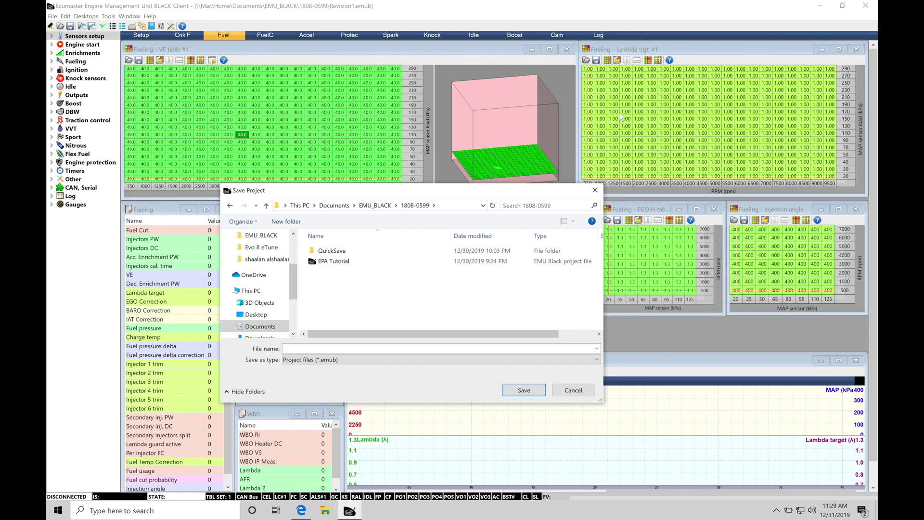
left_click_drag(492, 192, 508, 104)
left_click(414, 260)
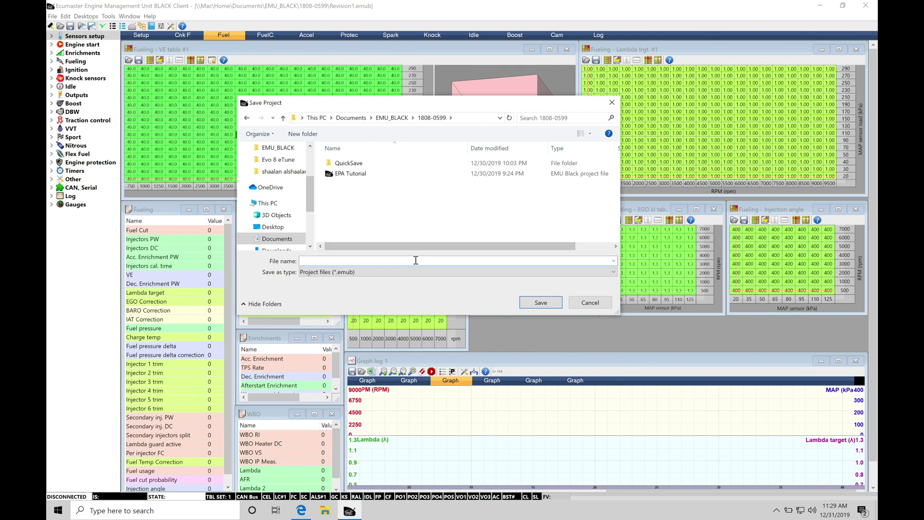
type("Base Calibration")
key("Return")
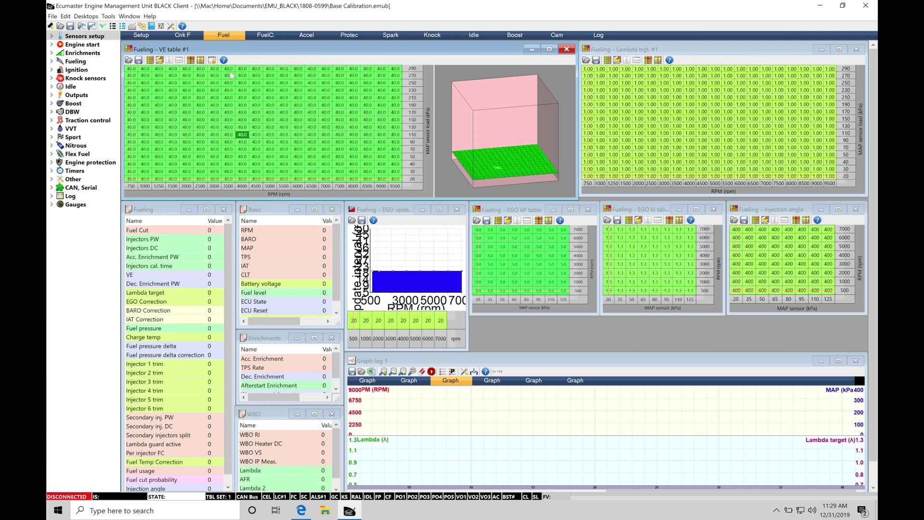
Set VE cells to 60 at 3500–5000 RPM, 50 at 8000–9500 RPM, and 45 at 750–1250 RPM
left_click_drag(228, 68, 273, 179)
type("60")
key("Return")
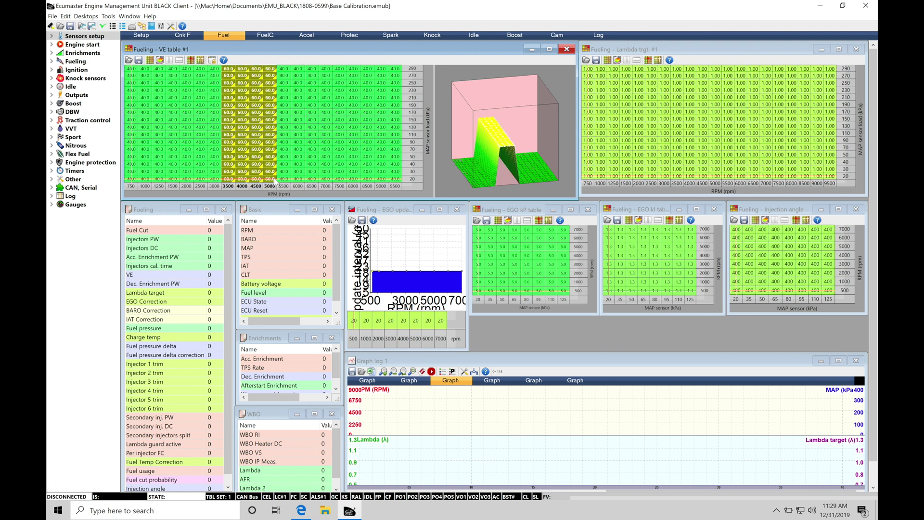
left_click(308, 112)
left_click_drag(385, 70, 354, 180)
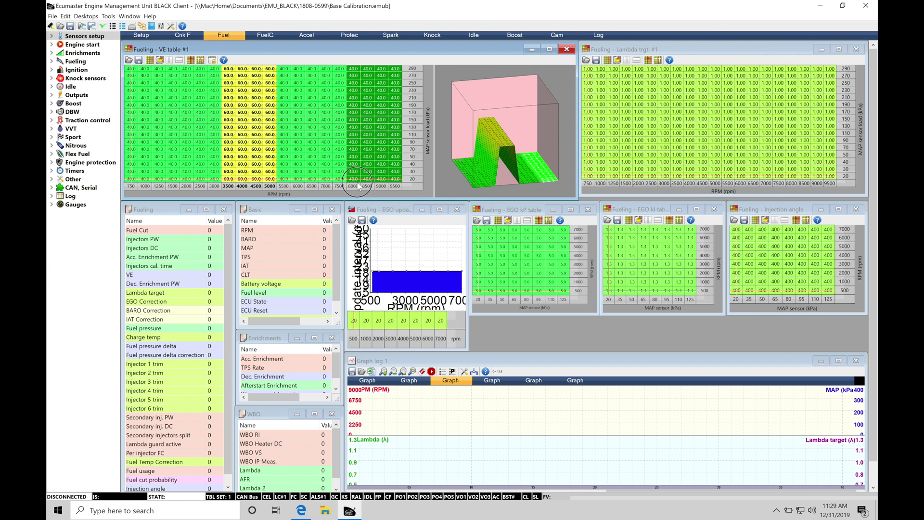
type("50")
key("Return")
left_click_drag(131, 68, 164, 189)
type("45")
key("Return")
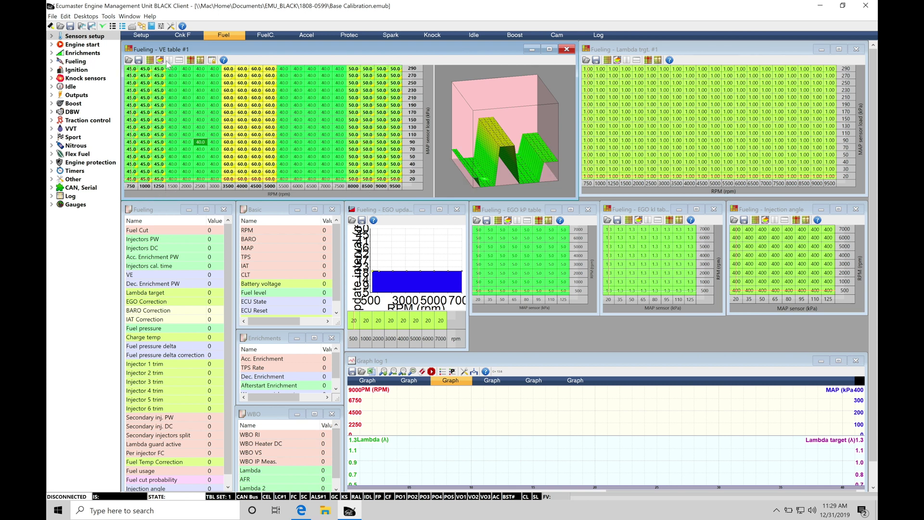
Interpolate the 1500–3000 and 5000–8000 RPM cells into smooth ramps between the set values
left_click_drag(158, 69, 216, 143)
left_click(229, 187)
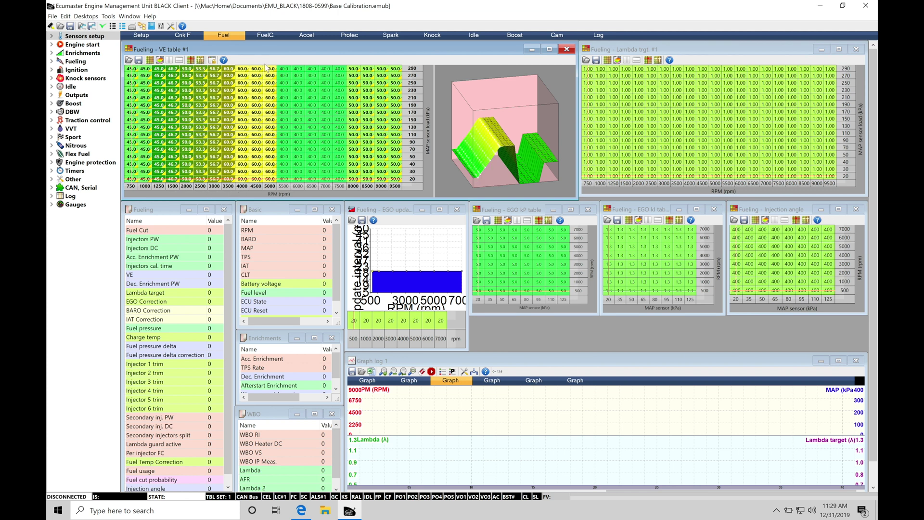
key("h")
left_click_drag(267, 68, 358, 178)
key("h")
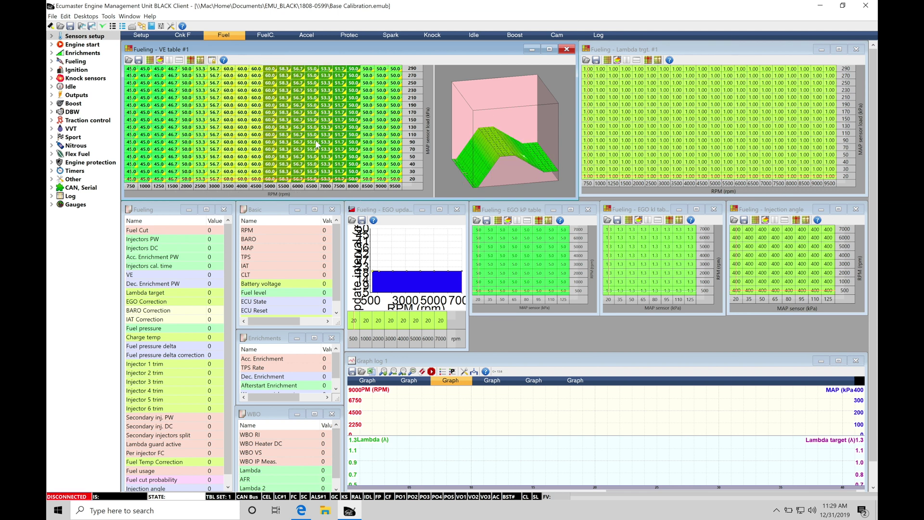
left_click(313, 142)
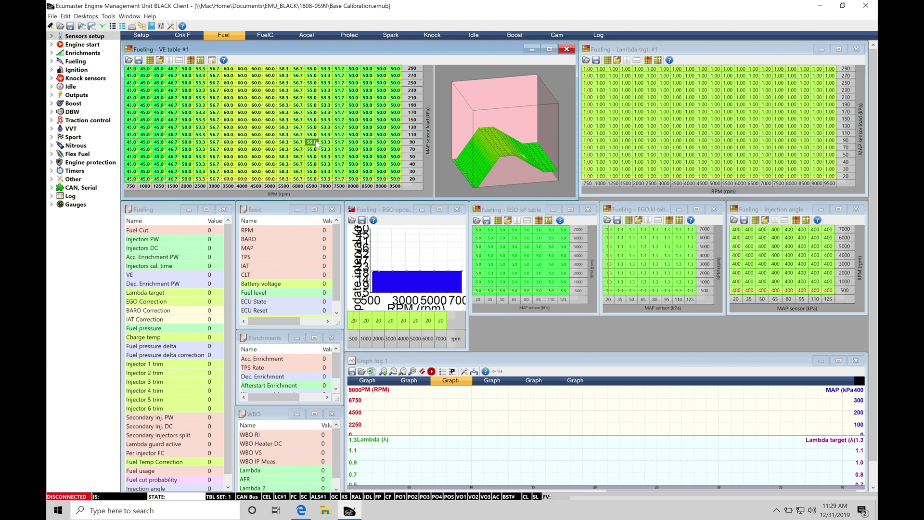
left_click(255, 129)
Save the reshaped project as 'VE calibration' in the 1808-0599 folder
left_click(52, 17)
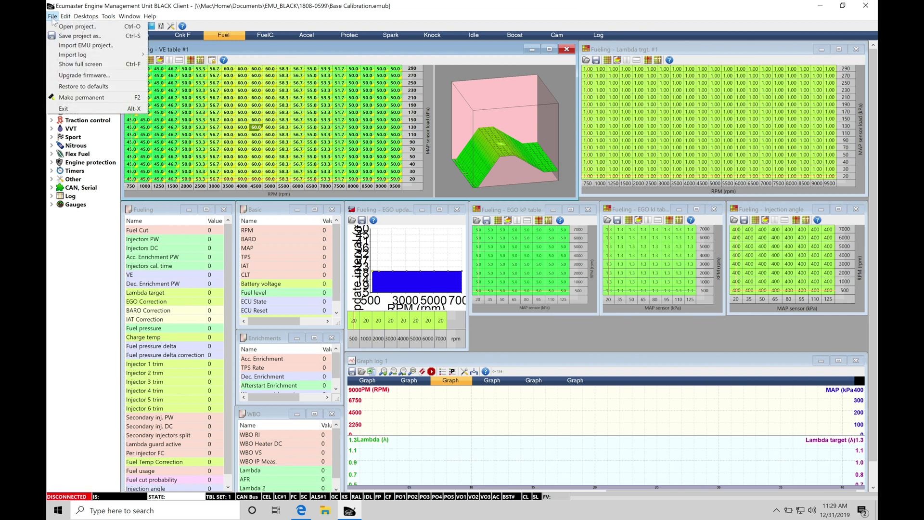
left_click(80, 35)
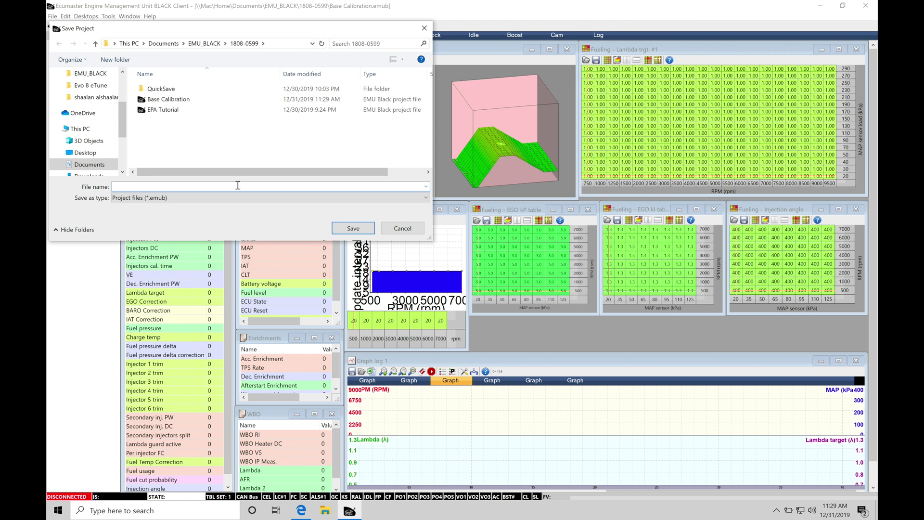
type("VE calibration")
key("Return")
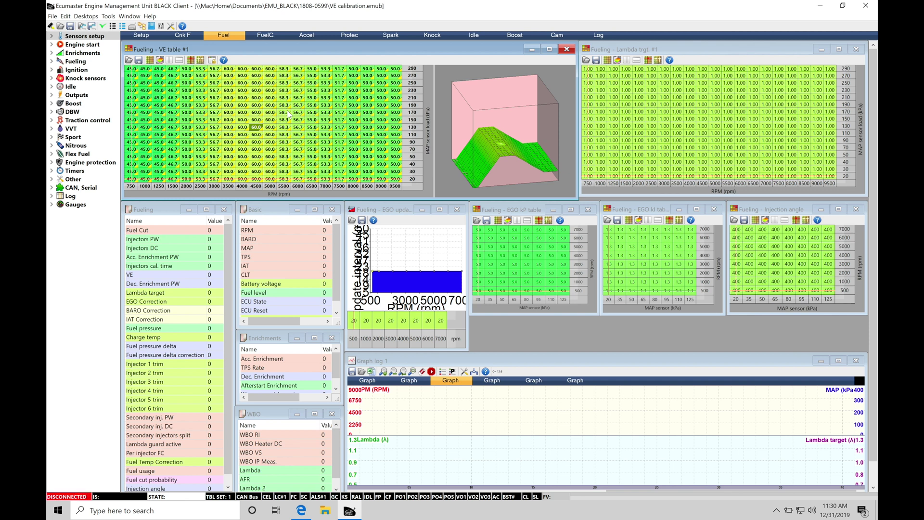
Open the Base Calibration project file from the 1808-0599 folder
left_click(52, 16)
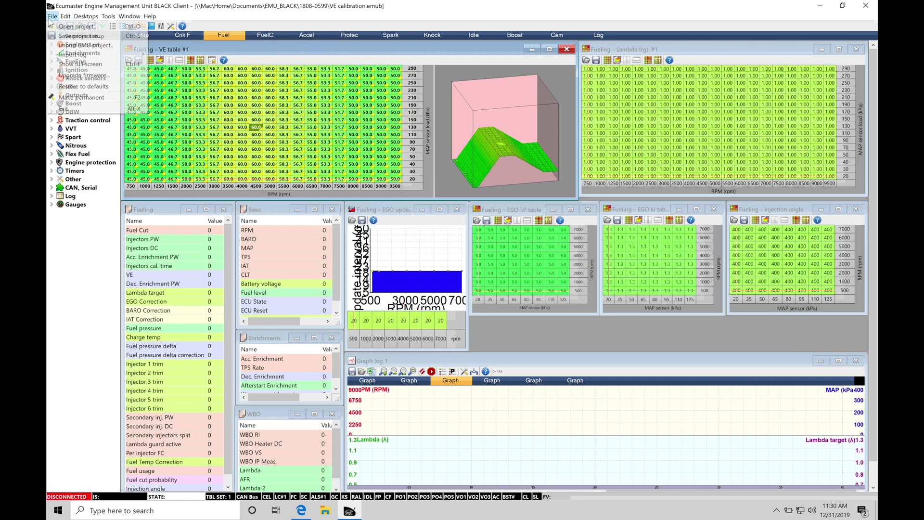
left_click(50, 25)
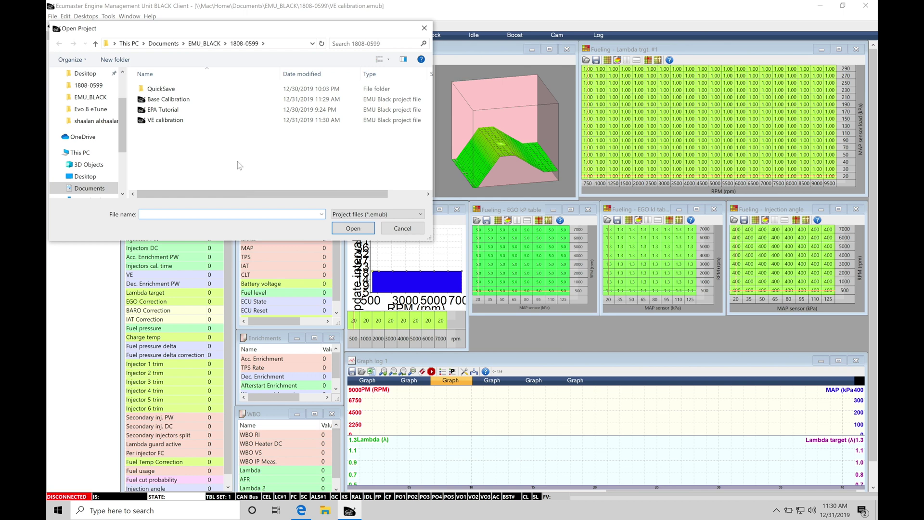
left_click(249, 100)
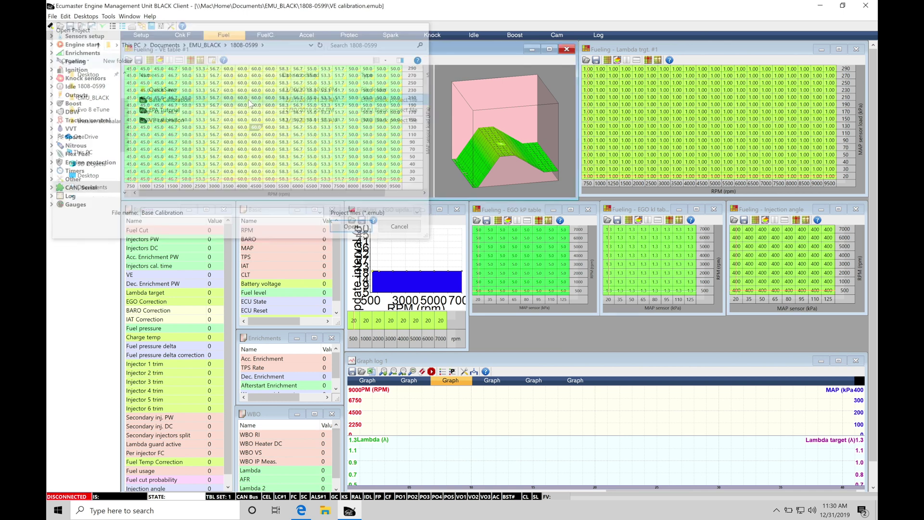